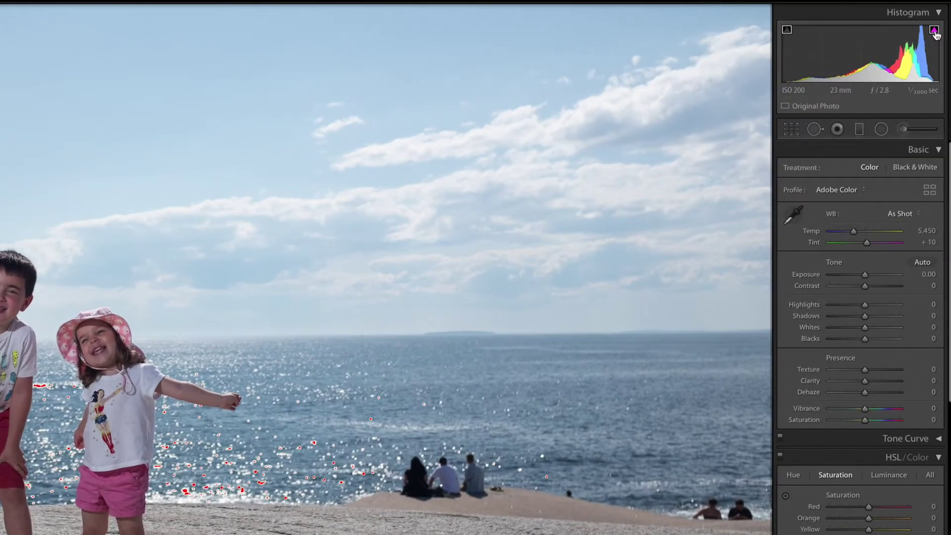
Step: Toggle the highlight clipping warning on and off to examine the blown-out areas in the photo
click(935, 33)
click(935, 33)
click(935, 33)
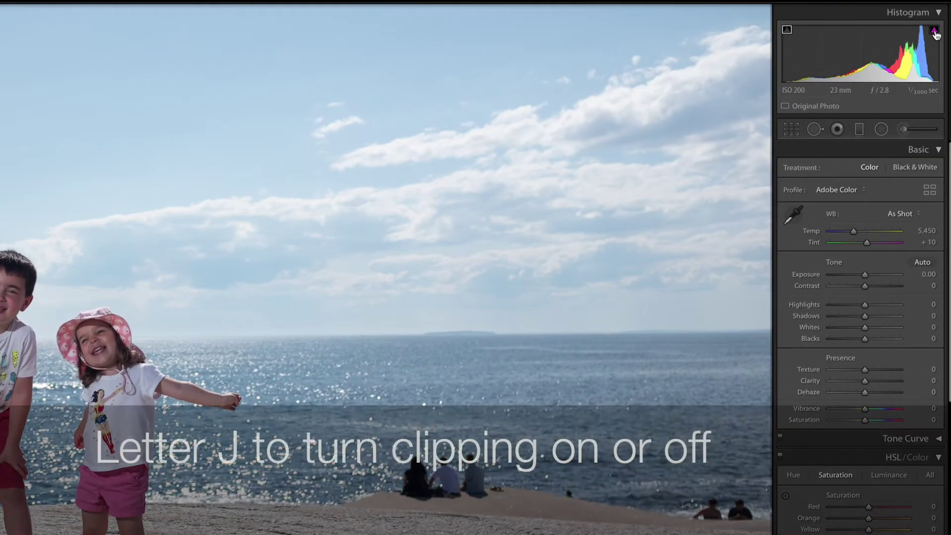
click(935, 34)
click(935, 34)
click(935, 33)
click(935, 33)
click(935, 34)
click(935, 33)
click(935, 33)
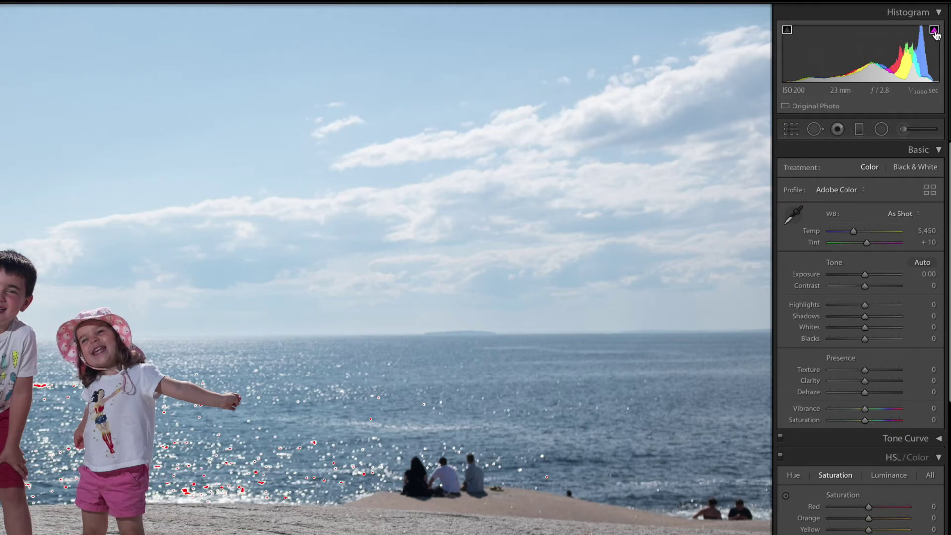
click(936, 34)
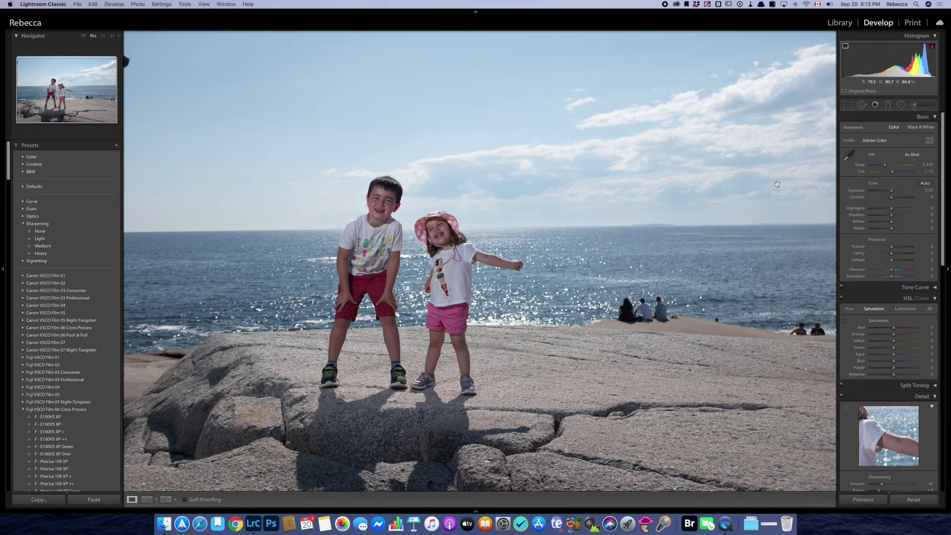
Step: Set the white balance by sampling the girl's white shirt and raise the Exposure to +0.80
click(849, 155)
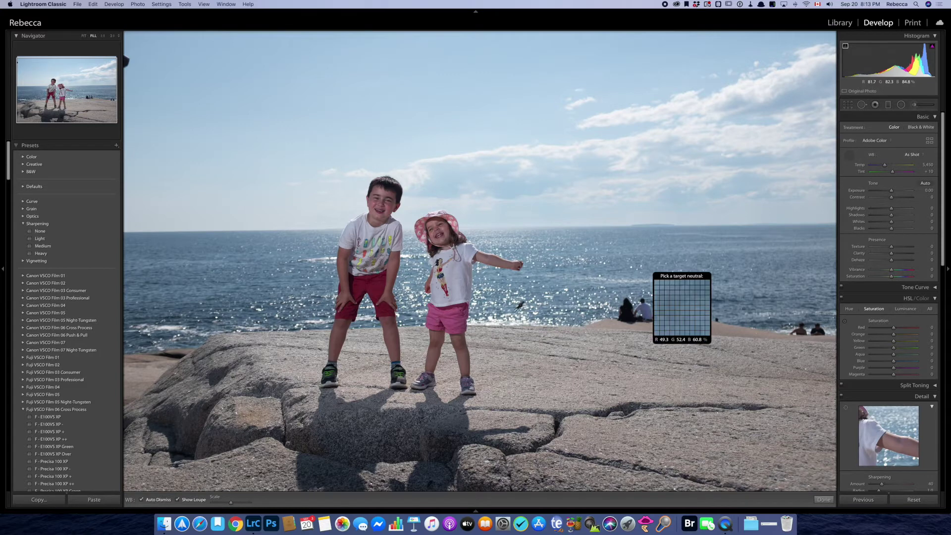
click(451, 269)
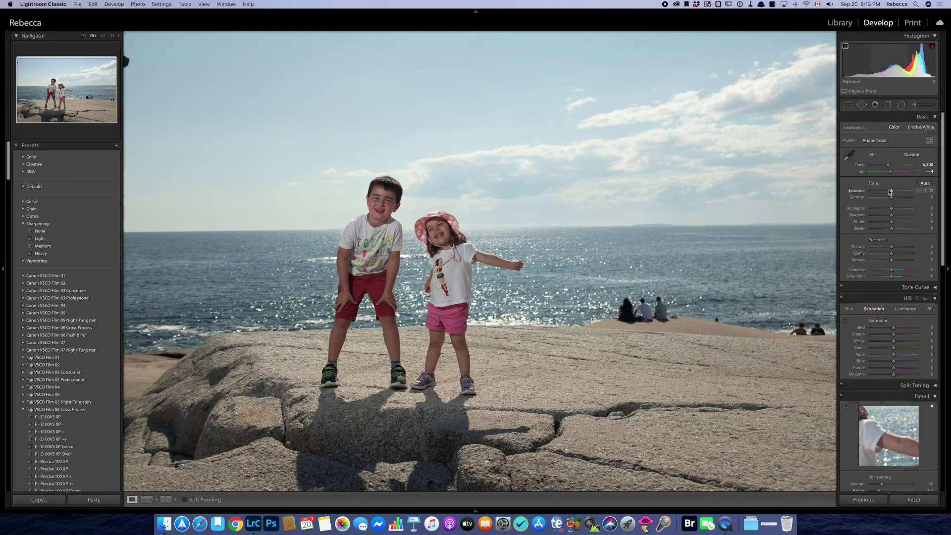
scroll(890, 192, up, 6)
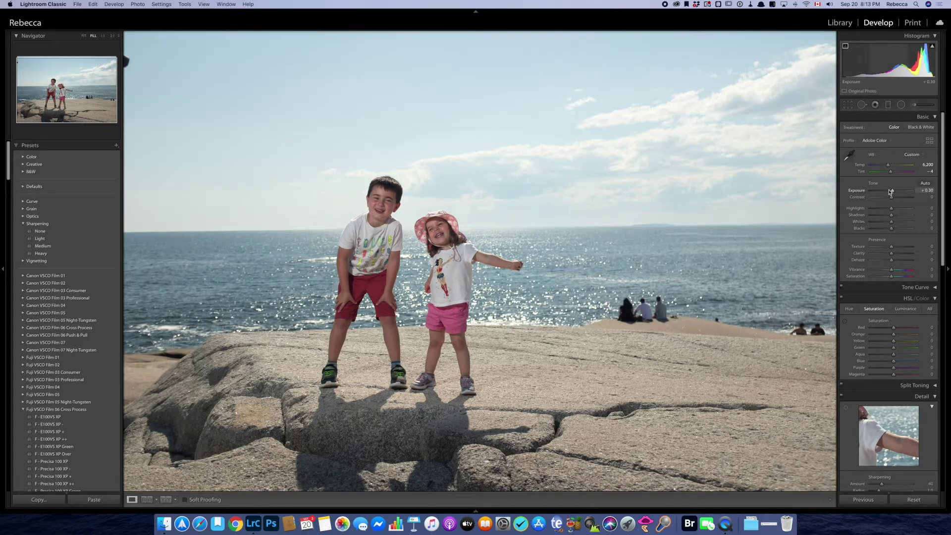
scroll(890, 191, up, 2)
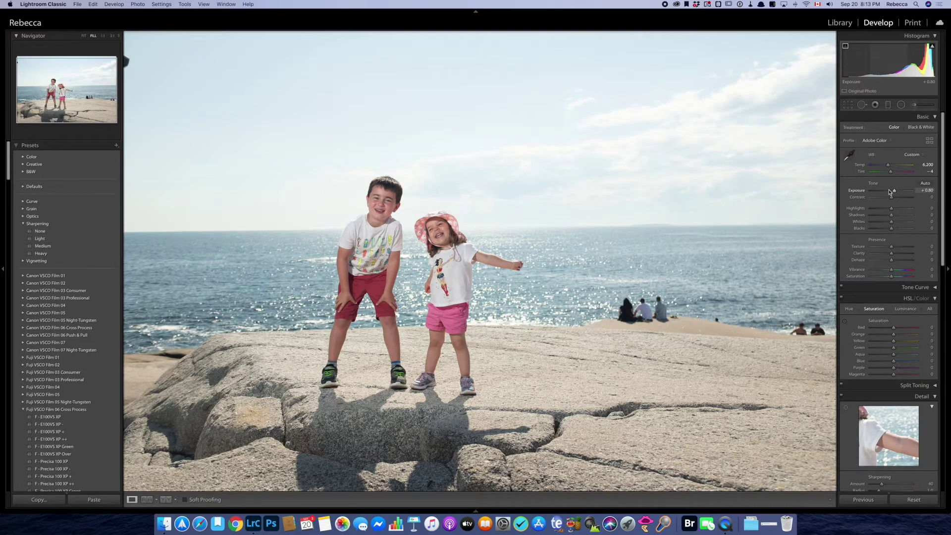
Step: Show the highlight clipping on the photo and set the Contrast to +50
mouse_move(932, 46)
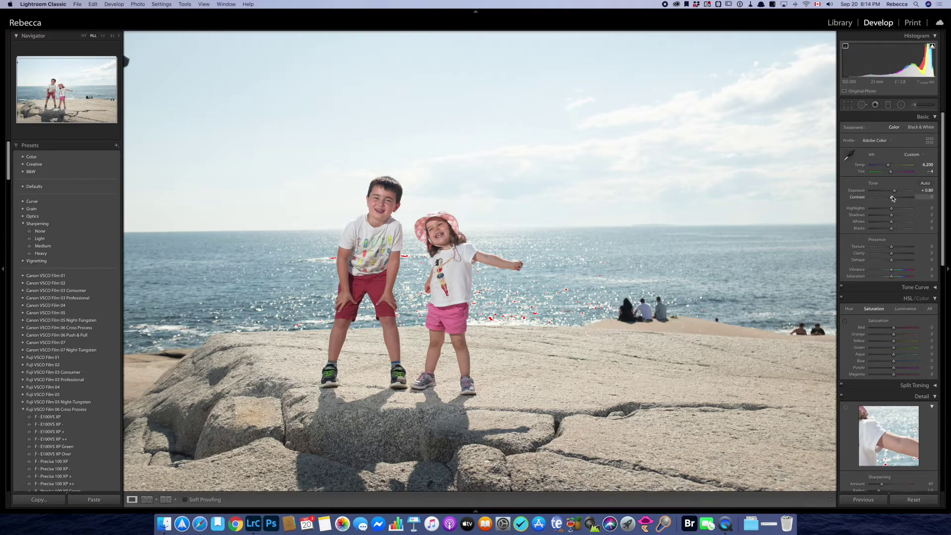
scroll(893, 199, up, 6)
scroll(893, 198, up, 2)
scroll(893, 199, up, 2)
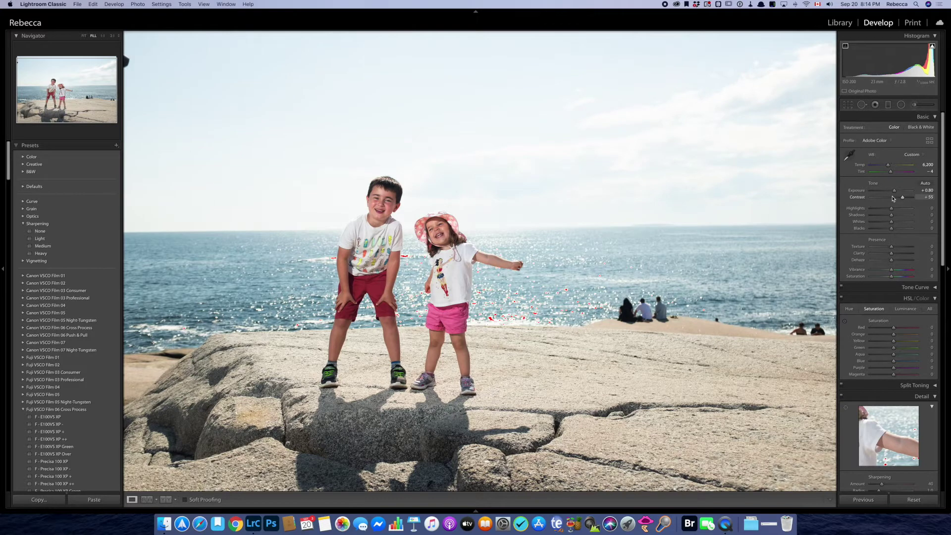
scroll(893, 199, down, 1)
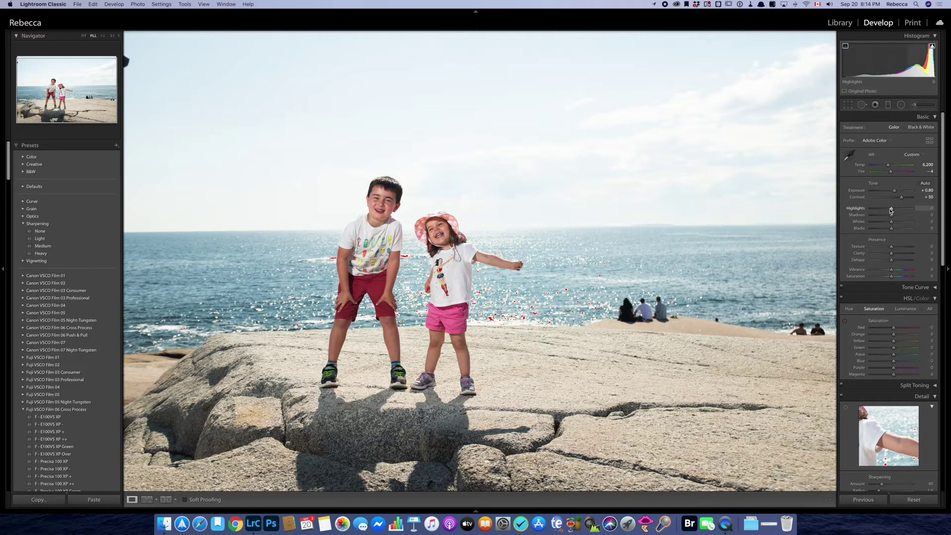
Step: Lower the Highlights to -100 and compare the photo with and without the change
click(891, 210)
drag(891, 210, 832, 211)
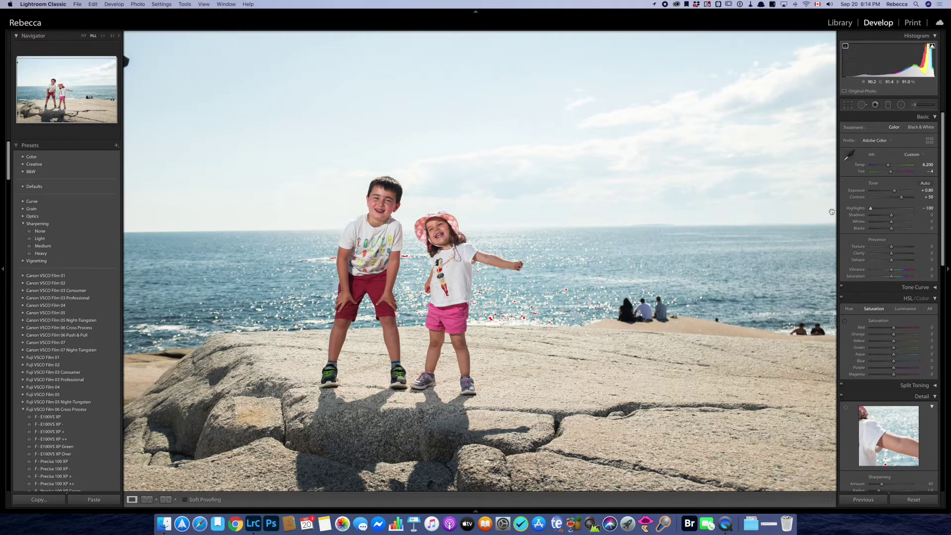
key(super+z)
key(super+shift+z)
Step: Set the Whites to +16 while previewing the clipped highlight areas
key(alt)
drag(892, 225, 909, 223)
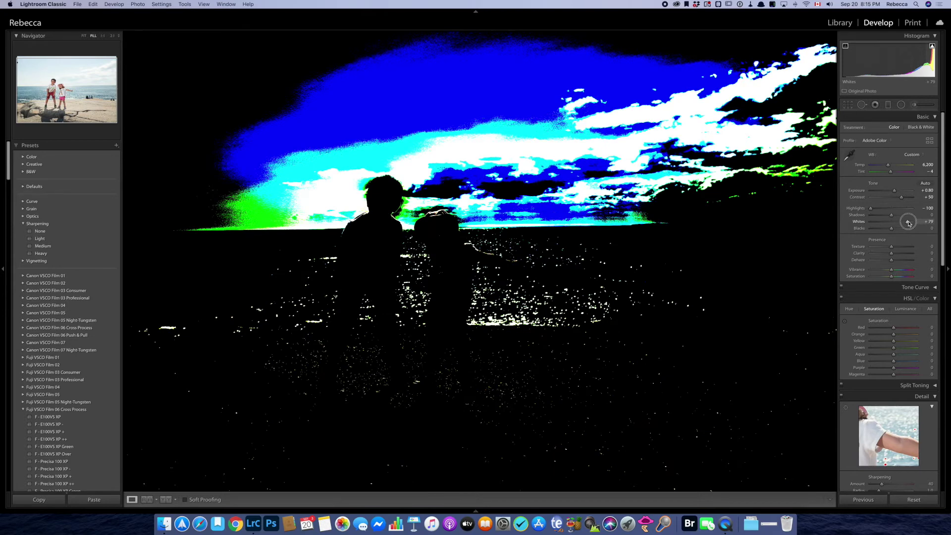
drag(909, 224, 895, 224)
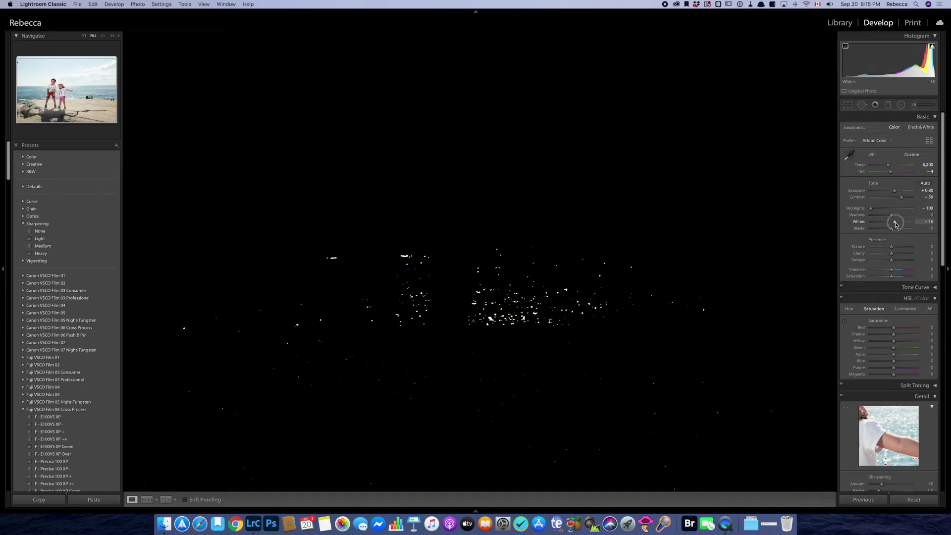
drag(896, 223, 895, 224)
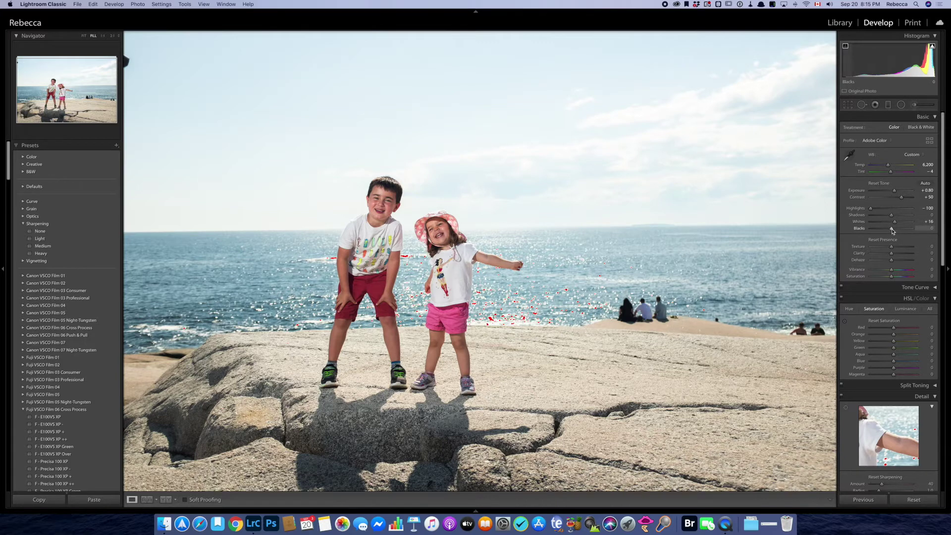
Step: Lower the Blacks to -40 using the shadow clipping preview, comparing the photo with and without the adjustment
alt+click(892, 229)
drag(891, 230, 881, 230)
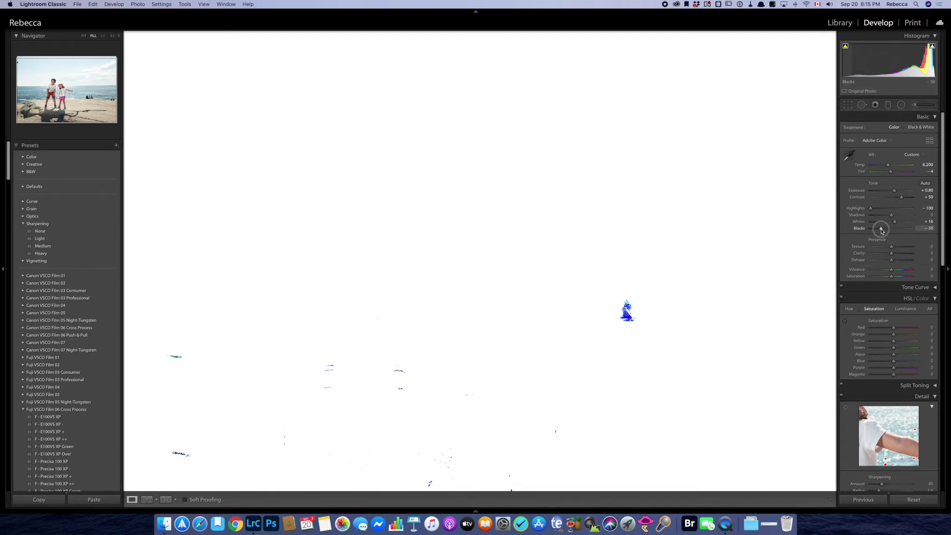
drag(881, 230, 881, 231)
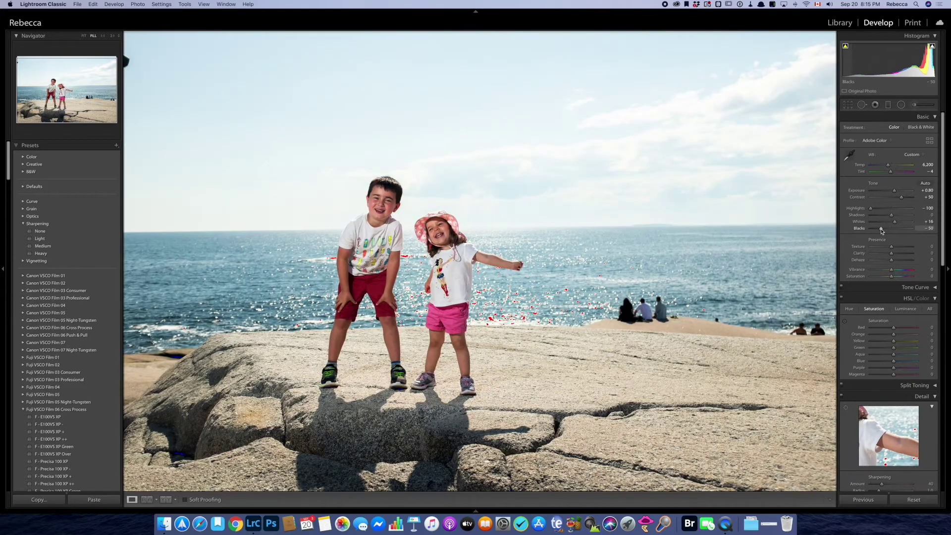
key(super+z)
key(super+shift+z)
Step: Add a graduated filter over the sky down to the horizon with Exposure -1.00 and Highlights -50
click(888, 105)
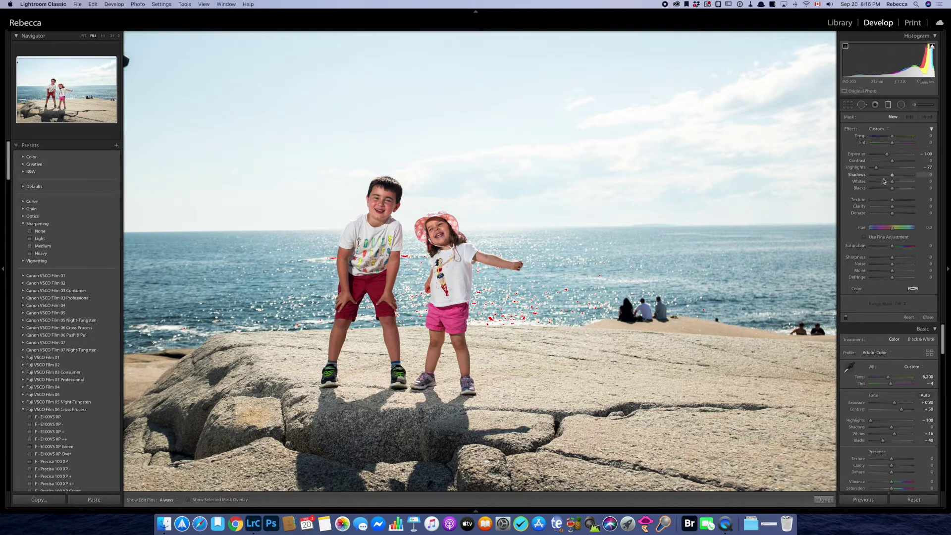
drag(876, 167, 882, 171)
drag(490, 192, 488, 250)
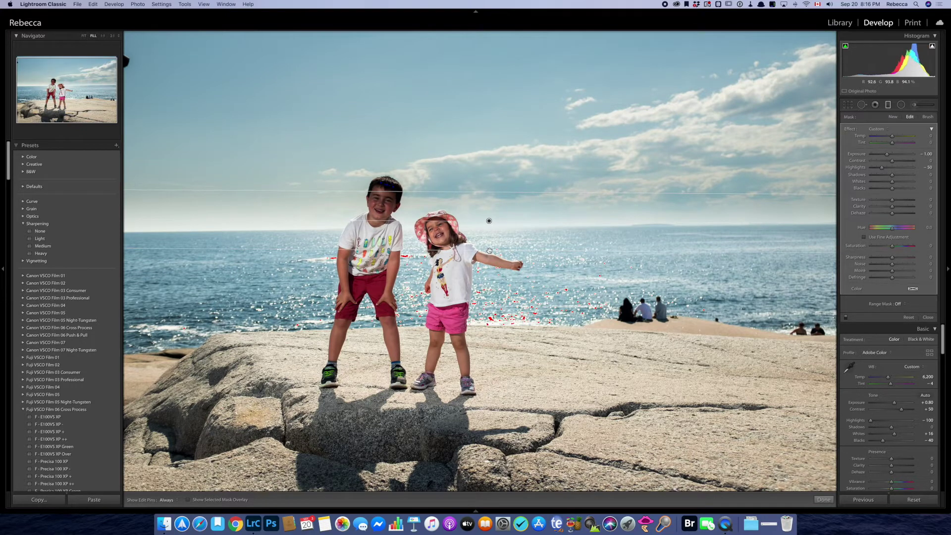
drag(489, 222, 495, 222)
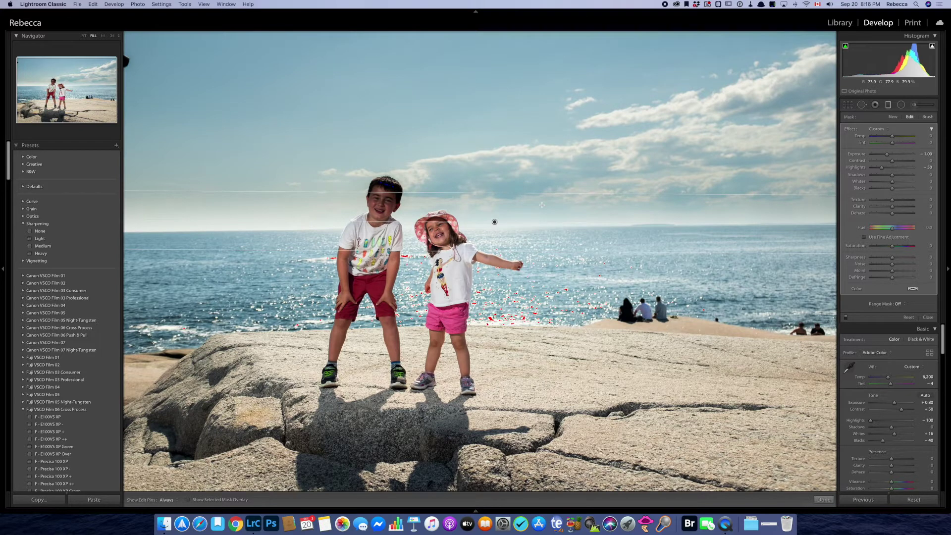
Step: Toggle the mask overlay to examine which areas the graduated filter covers
key(o)
key(o)
key(o)
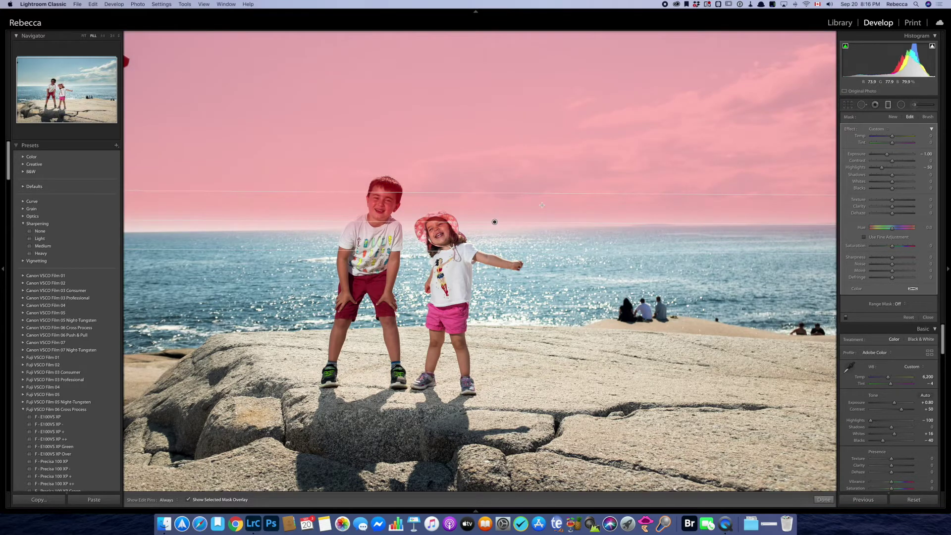
key(o)
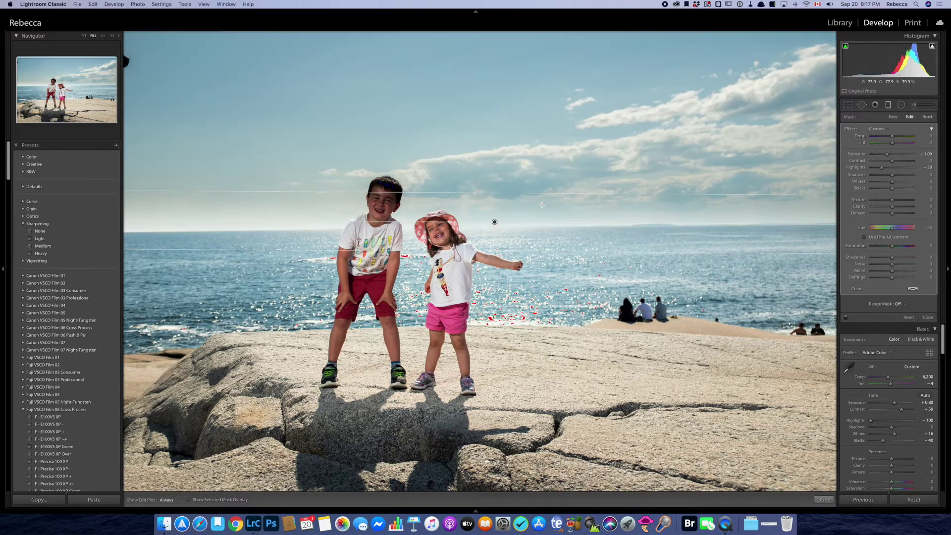
key(o)
key(o)
Step: Limit the graduated filter with a Luminance range mask set to a range of 48/100
click(899, 304)
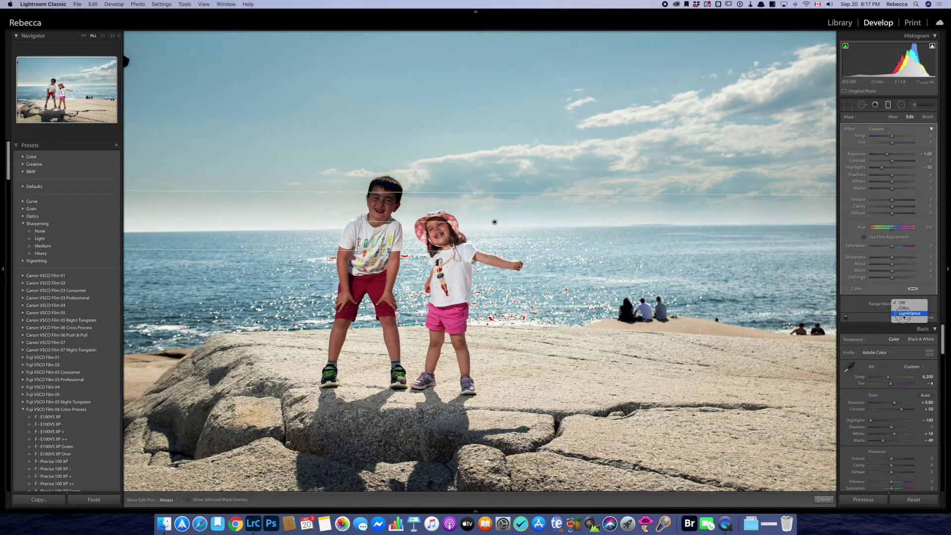
click(904, 315)
drag(871, 327, 892, 327)
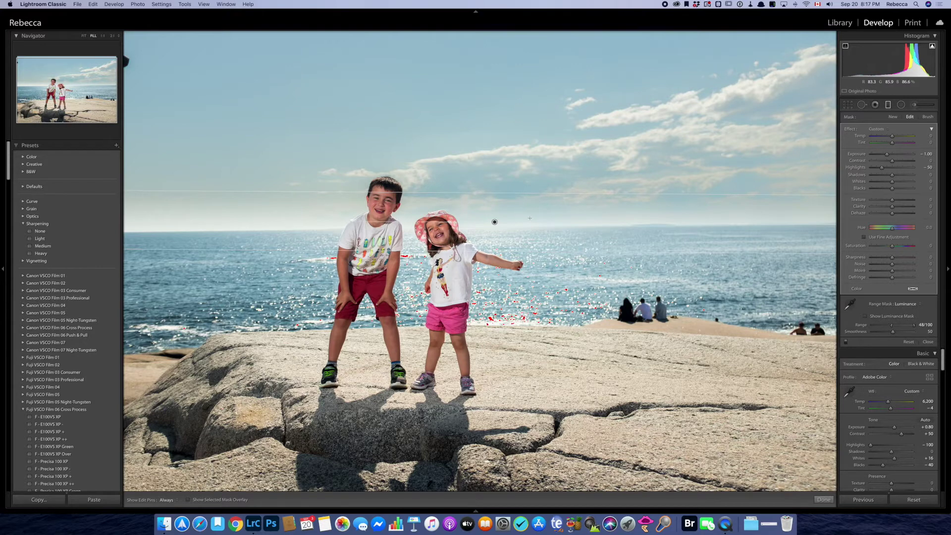
Step: Fine-tune the graduated filter's position at the horizon and set its Exposure to -0.70 and Highlights to -72
drag(495, 222, 496, 224)
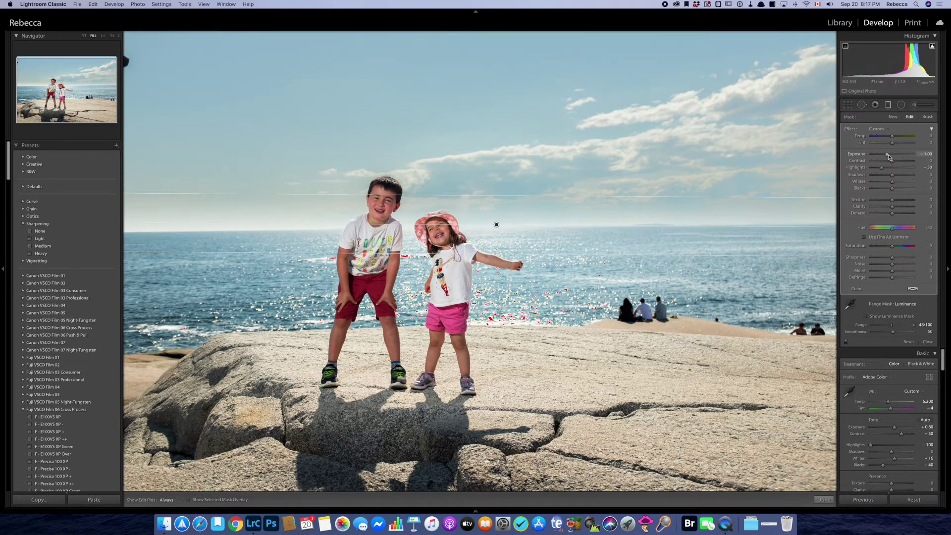
drag(888, 157, 888, 157)
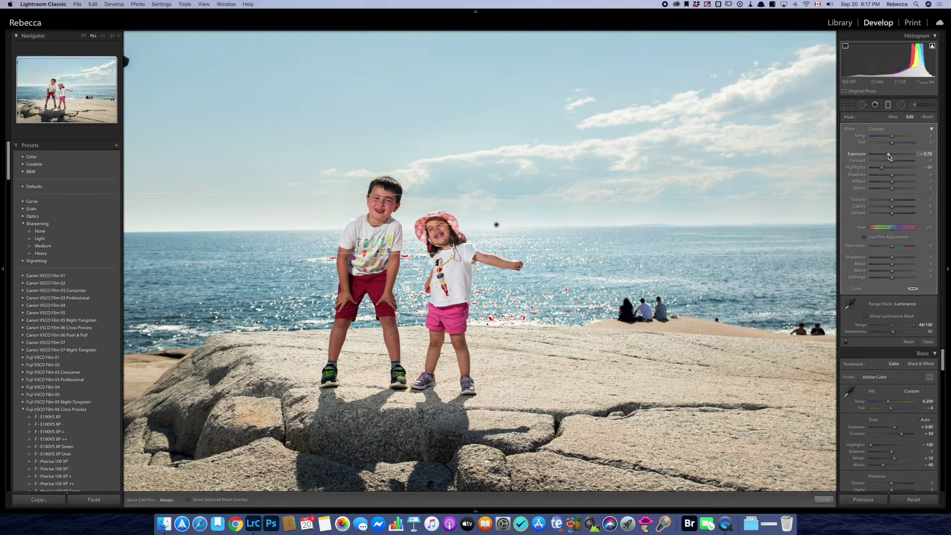
mouse_move(881, 167)
mouse_down()
mouse_move(867, 169)
mouse_move(889, 168)
mouse_move(877, 169)
mouse_up()
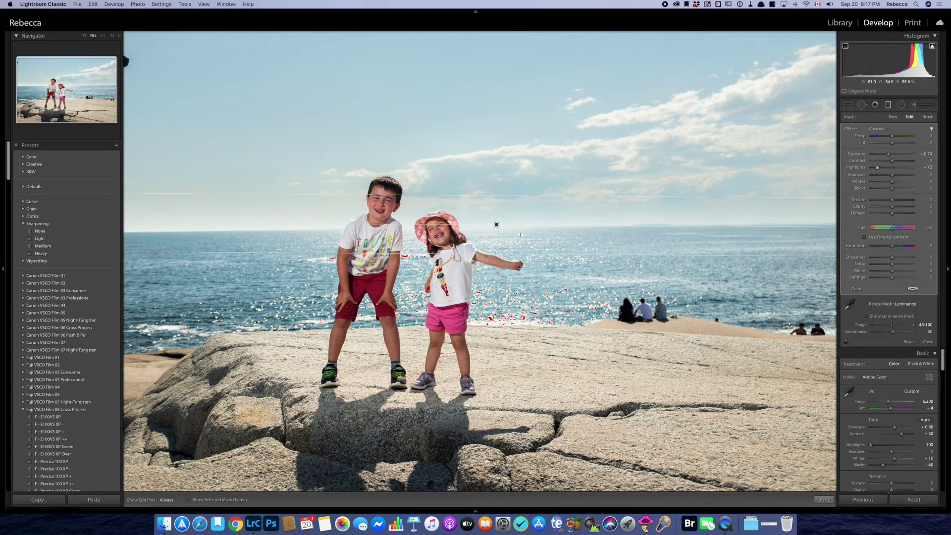
drag(497, 224, 500, 223)
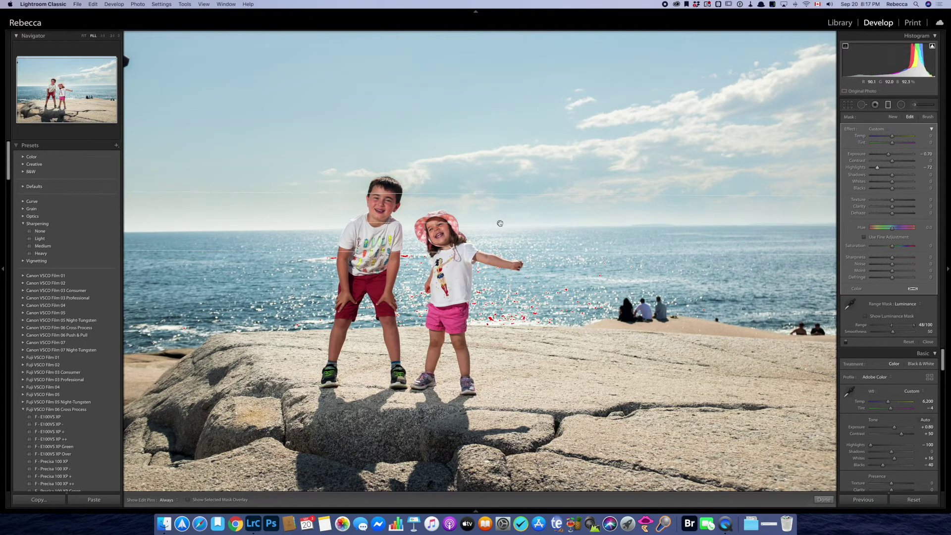
mouse_move(500, 223)
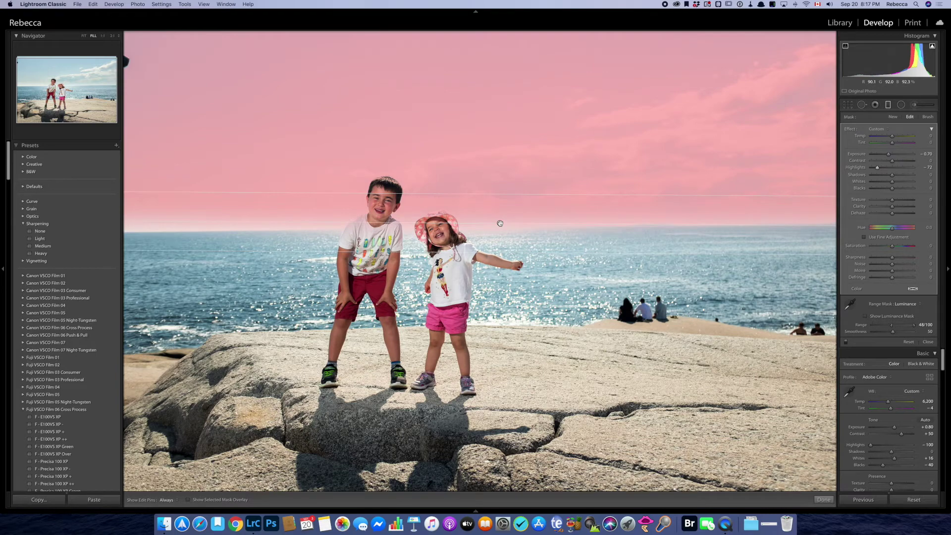
Step: Erase the graduated filter's mask from the boy's hair and face with the brush, using the mask overlay as a guide
click(928, 117)
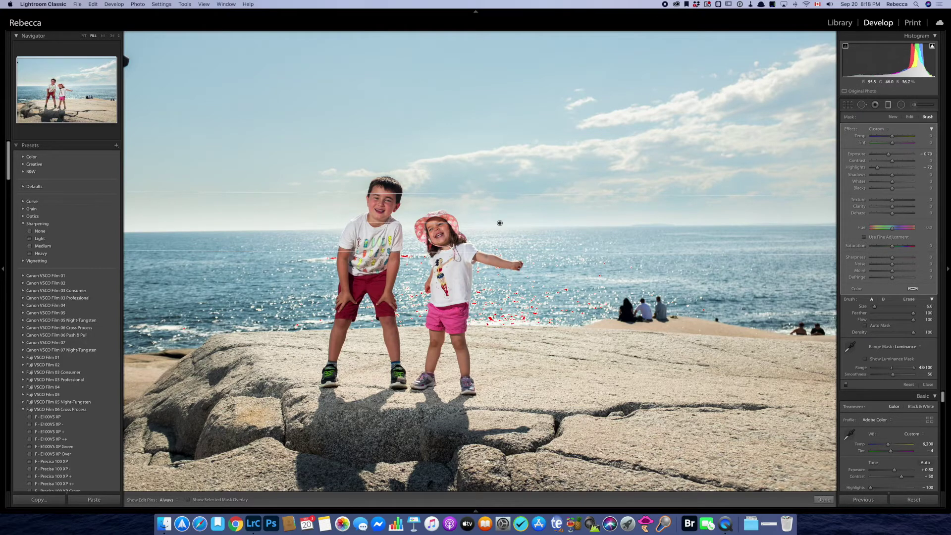
key(o)
key(alt)
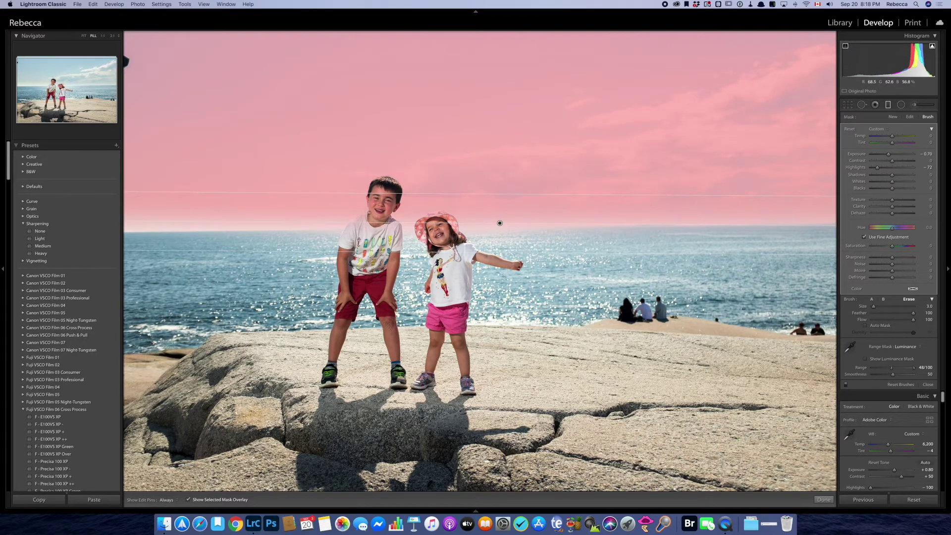
key(h)
key(h)
key(h)
drag(386, 188, 379, 215)
key(o)
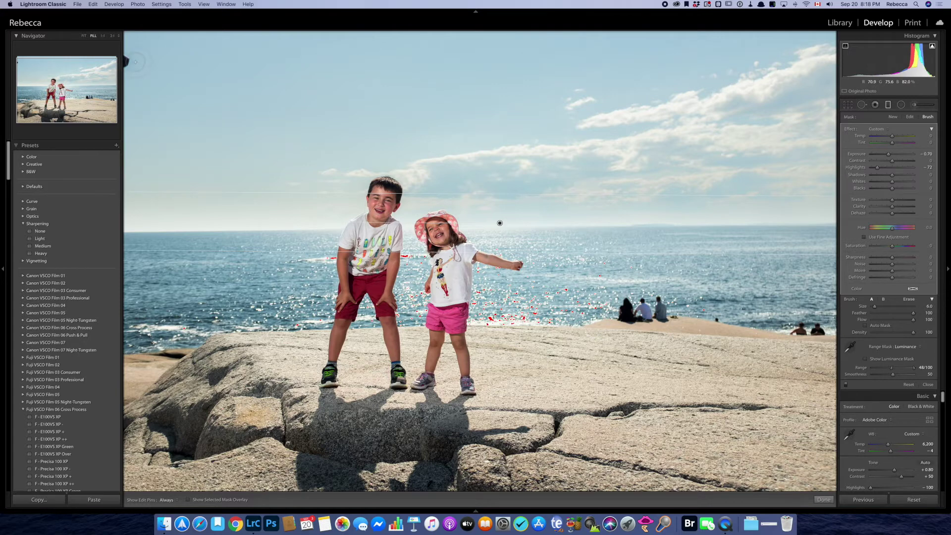
Step: Crop the photo slightly from its upper-left corner to cut off the dark object at the edge
key(r)
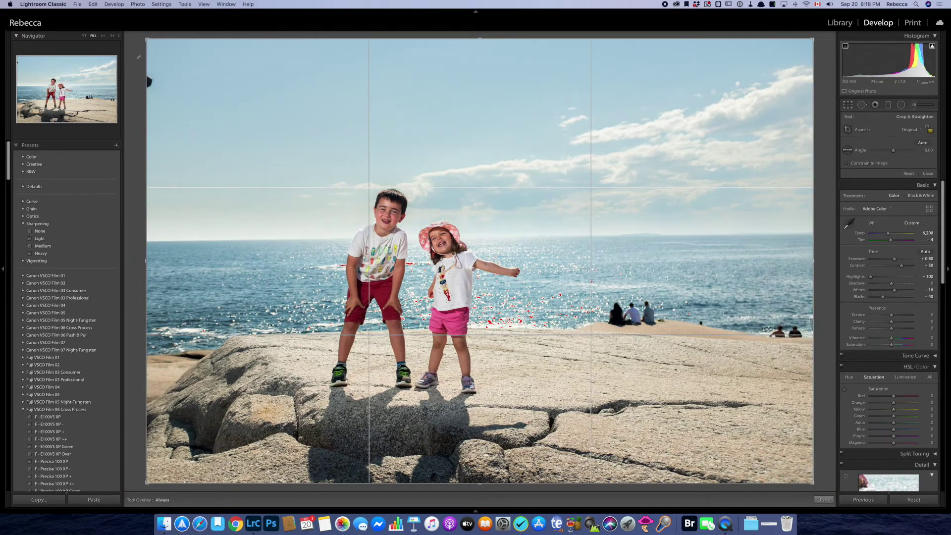
drag(147, 39, 153, 43)
key(Return)
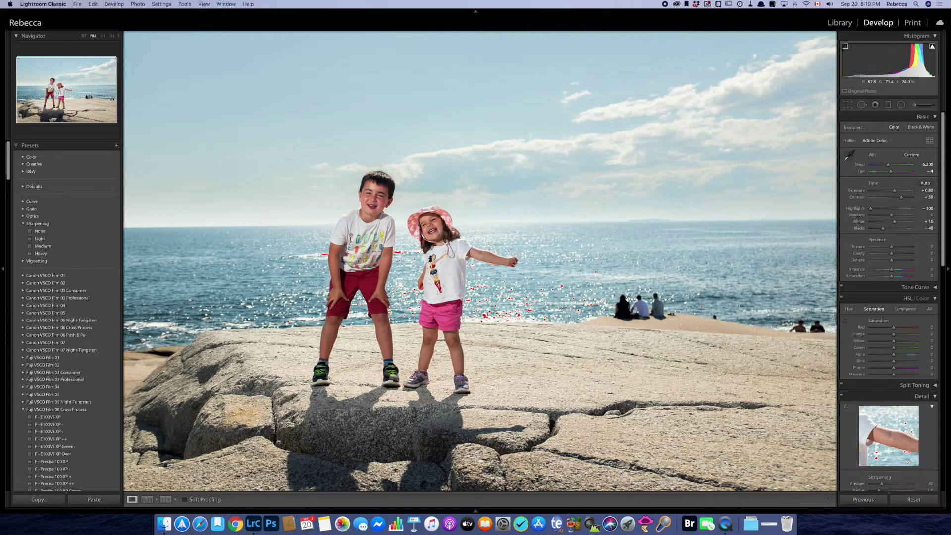
Step: Remove the small dark head showing above the rock's far edge with Spot Removal in Heal mode
click(743, 340)
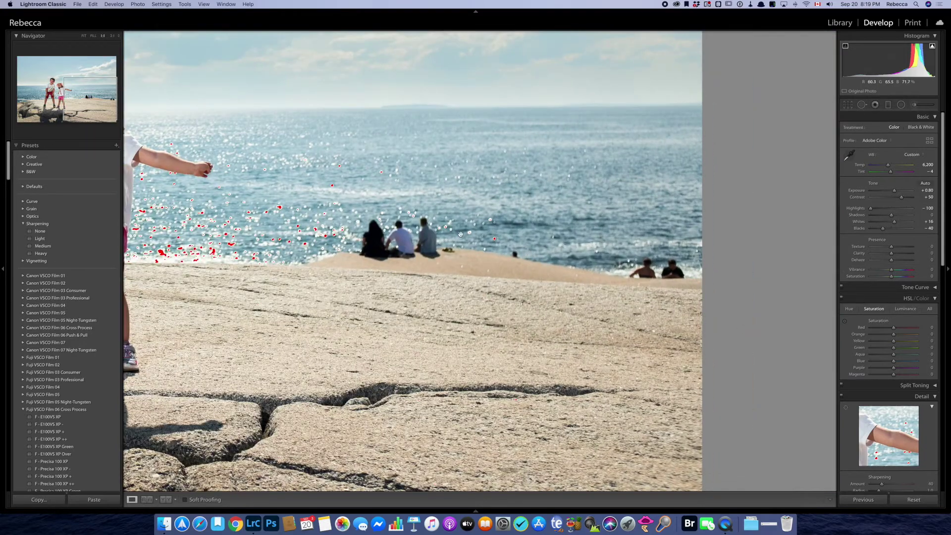
click(861, 105)
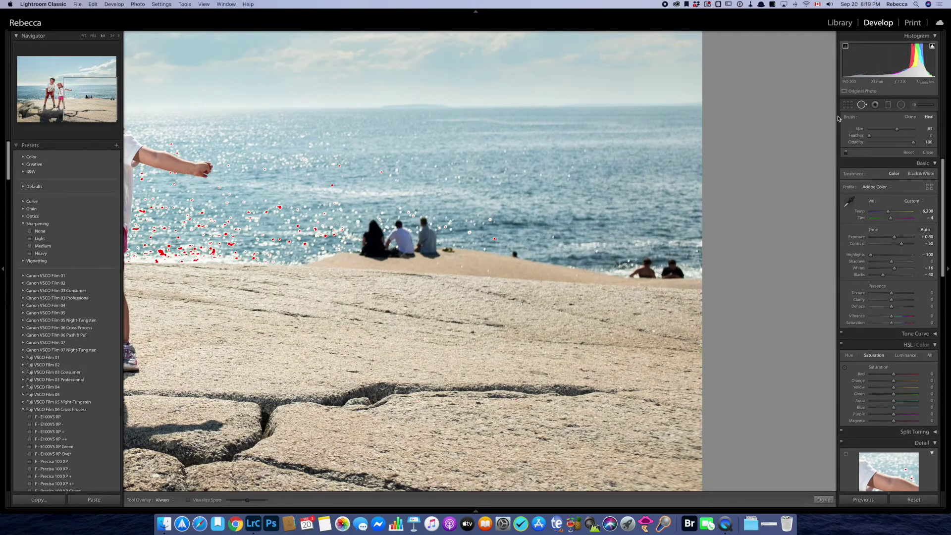
scroll(514, 250, down, 5)
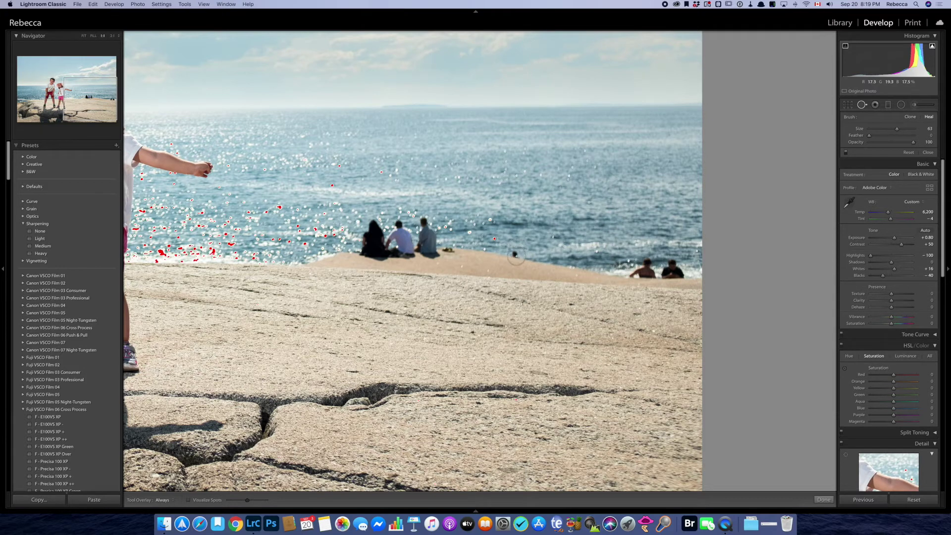
click(514, 254)
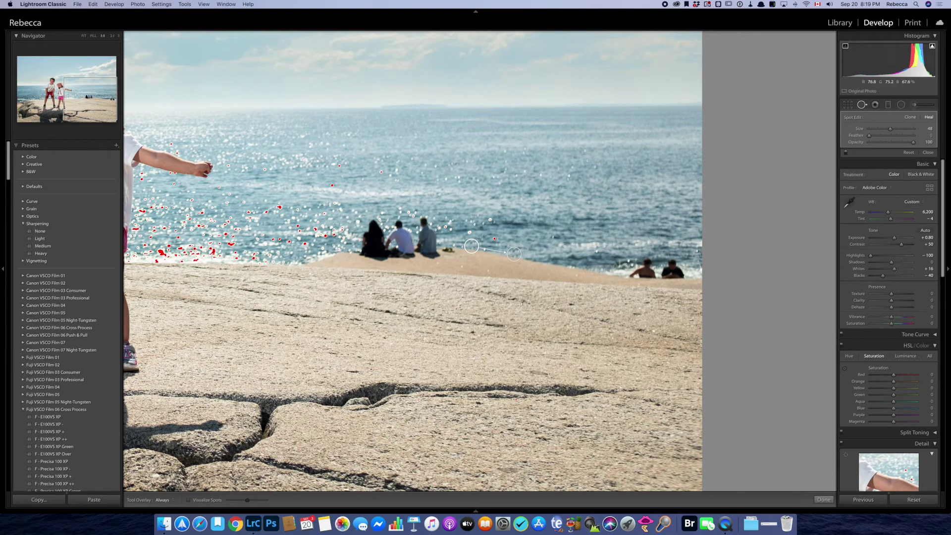
Step: Heal away the two people at the photo's right edge and align the patch with the shoreline
mouse_move(628, 276)
mouse_down()
mouse_move(646, 262)
mouse_move(654, 272)
mouse_move(645, 274)
mouse_move(680, 274)
mouse_move(672, 265)
mouse_up()
alt+click(657, 274)
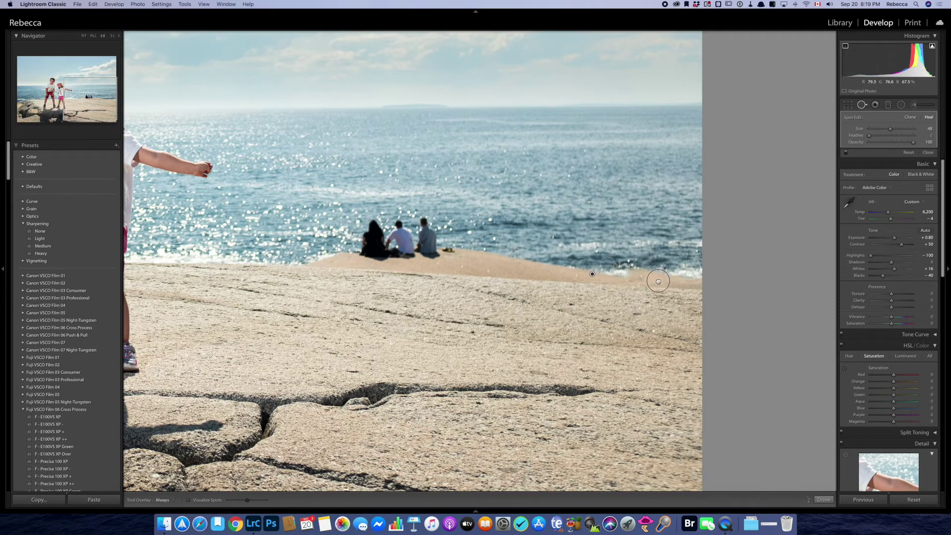
drag(659, 284, 657, 275)
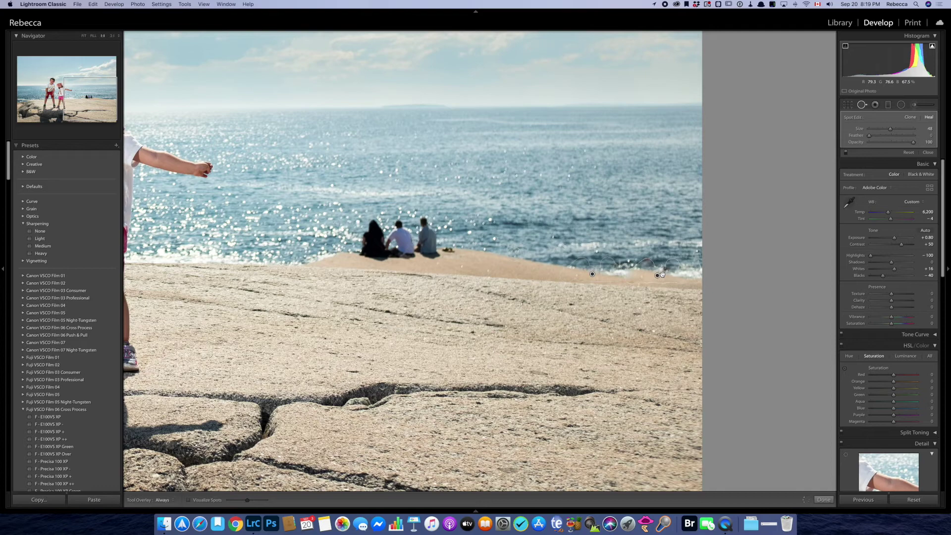
Step: Switch the patch to Clone, cover the leftover marks in the water above it, and set the last spot to Heal
click(910, 117)
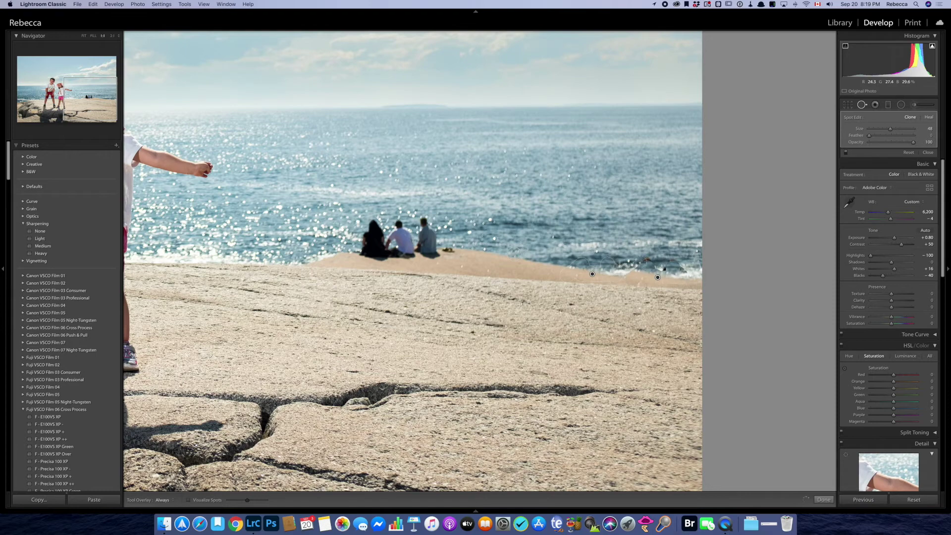
drag(644, 259, 683, 261)
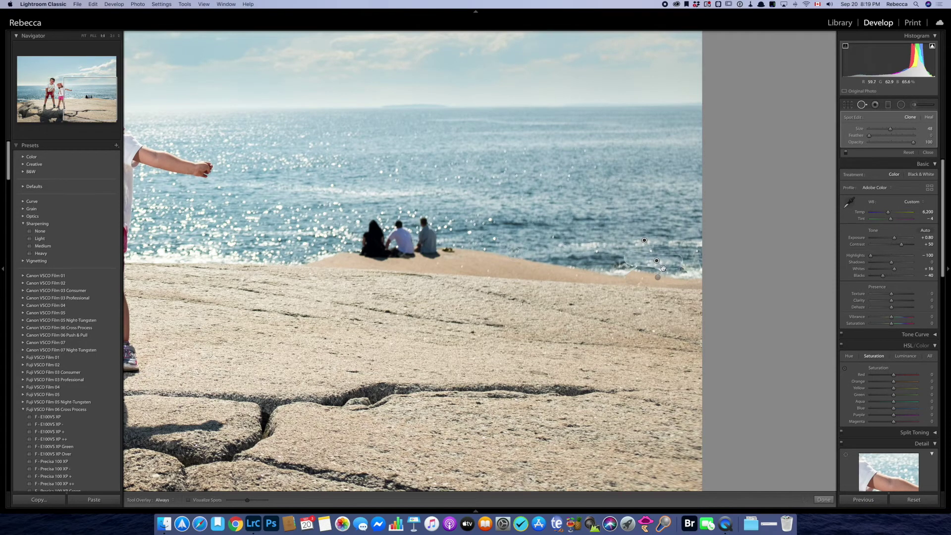
click(664, 269)
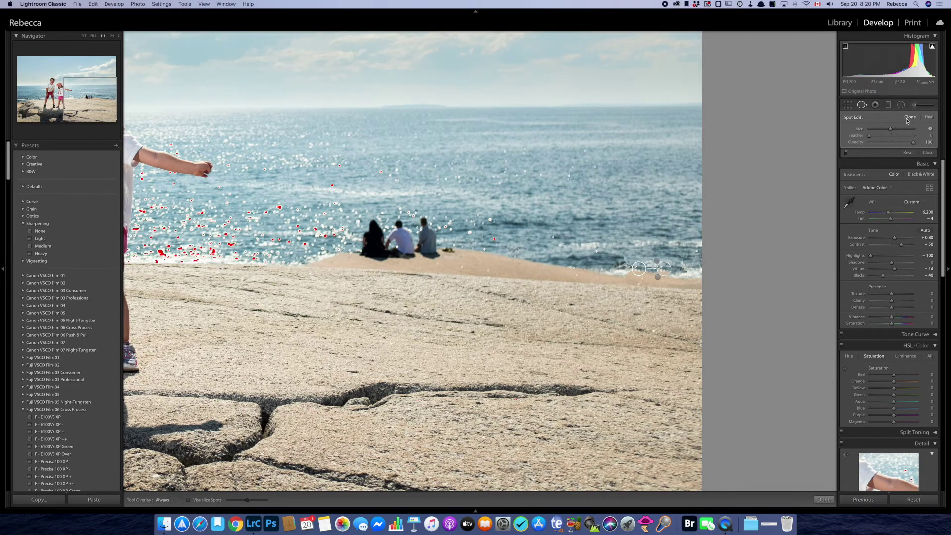
click(929, 118)
key(q)
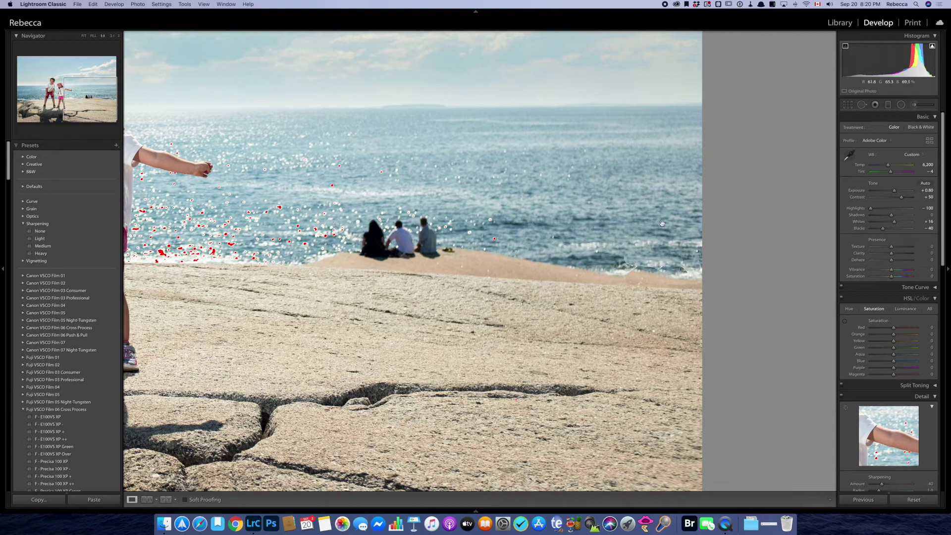
Step: Blend the remaining repair traces with a wide heal stroke across the water and a spot at the shoreline, adjusting the spot's source
key(q)
drag(613, 253, 696, 251)
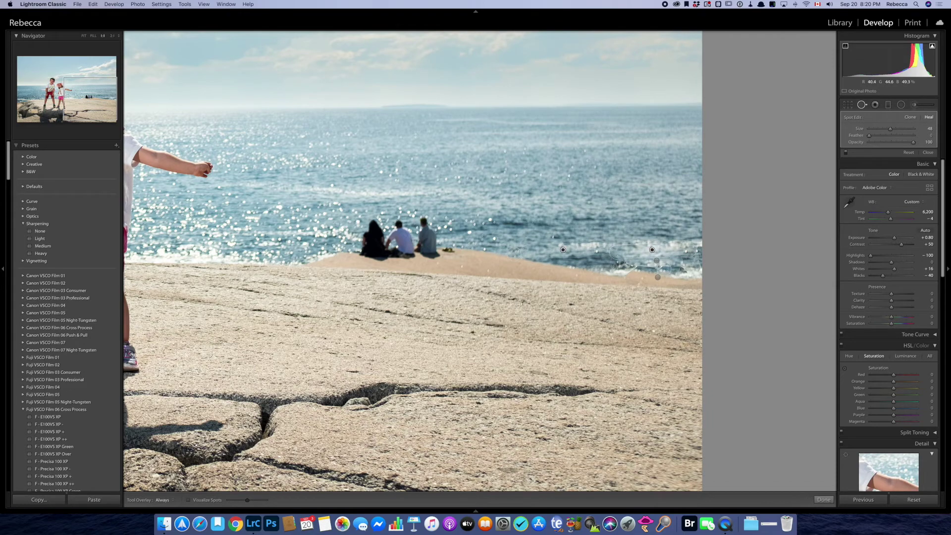
click(620, 261)
drag(584, 261, 584, 258)
click(584, 257)
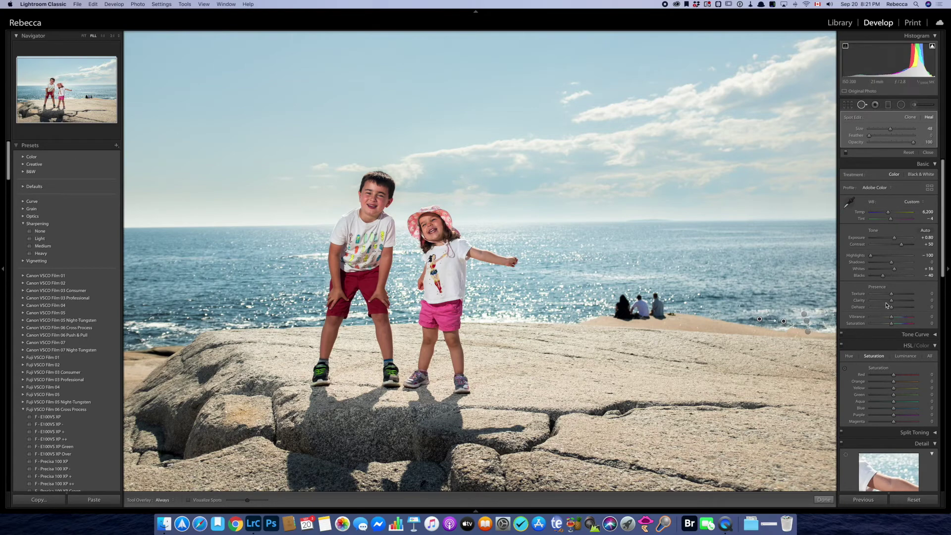
Step: Try the Blue saturation at -100 and +100, resetting it after each trial
scroll(932, 279, down, 8)
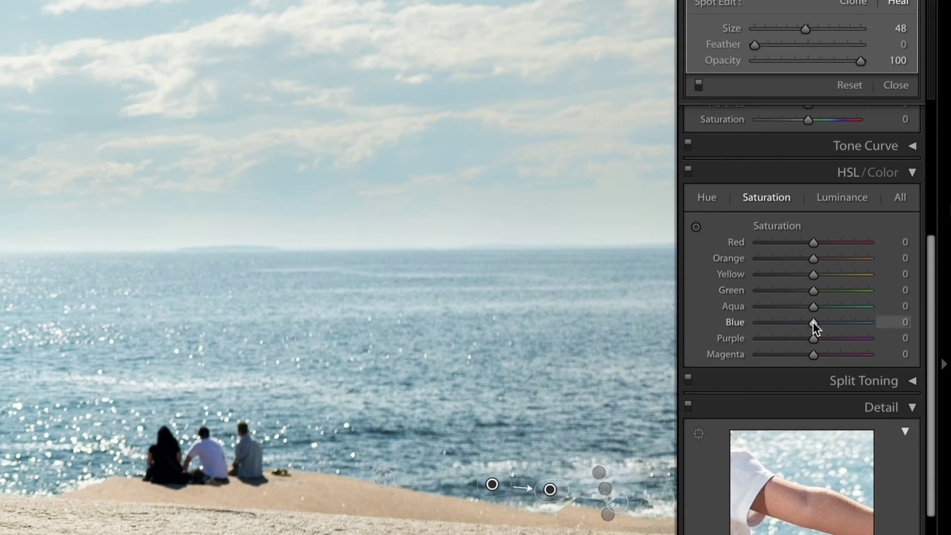
drag(813, 322, 713, 320)
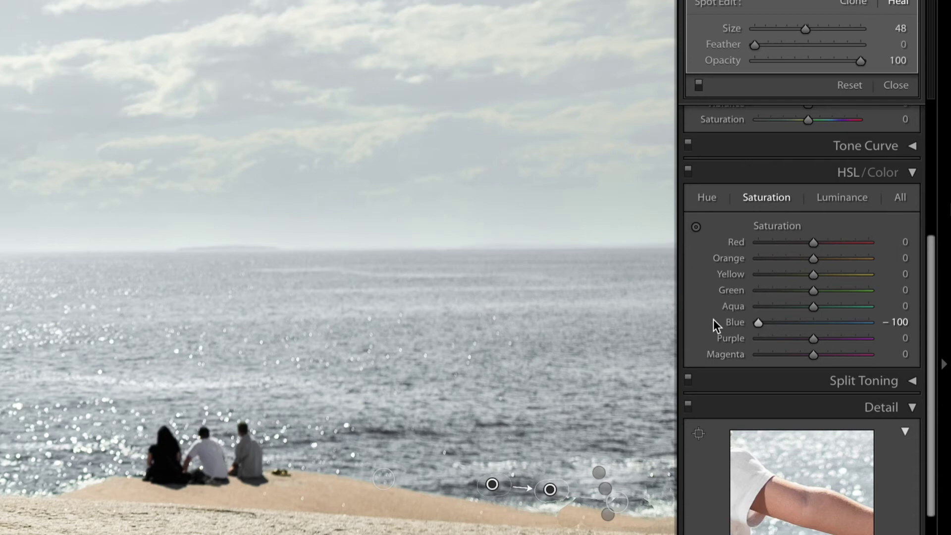
double_click(713, 319)
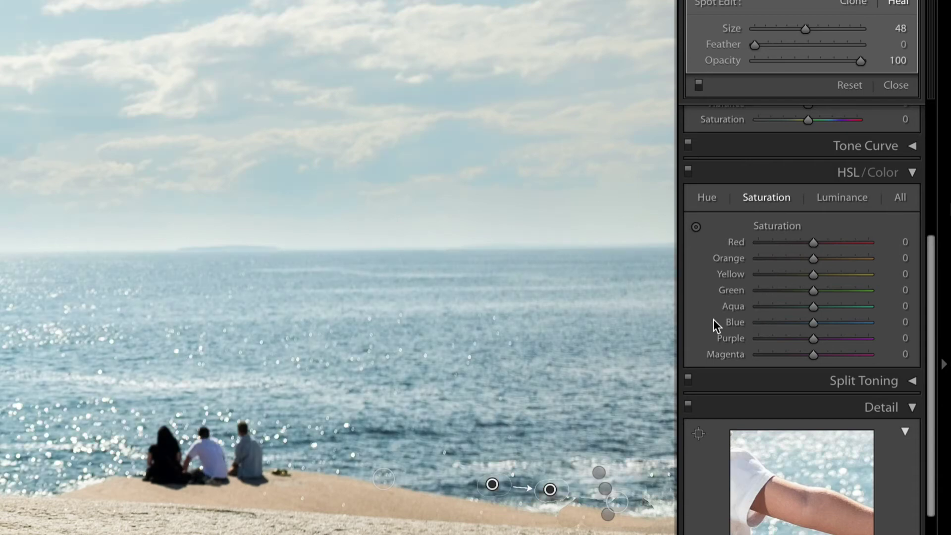
drag(813, 321, 879, 320)
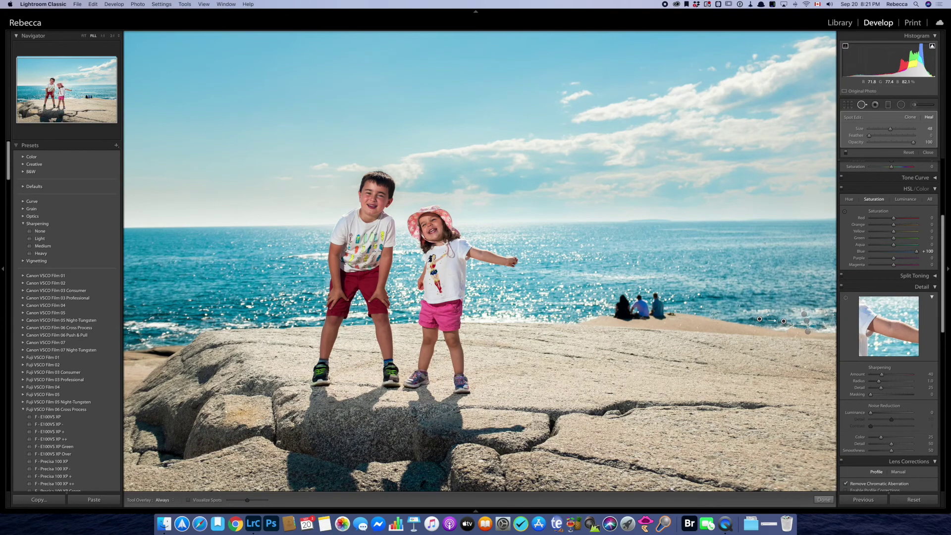
key(super+z)
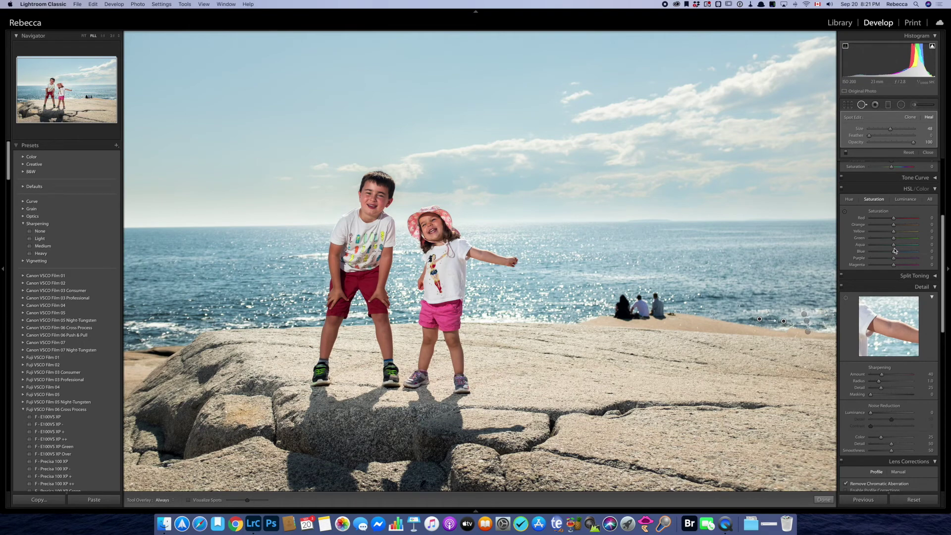
Step: Raise the sky's saturation with the targeted adjustment tool to Aqua +22 and Blue +56, and compare the original with the edited photo
click(845, 214)
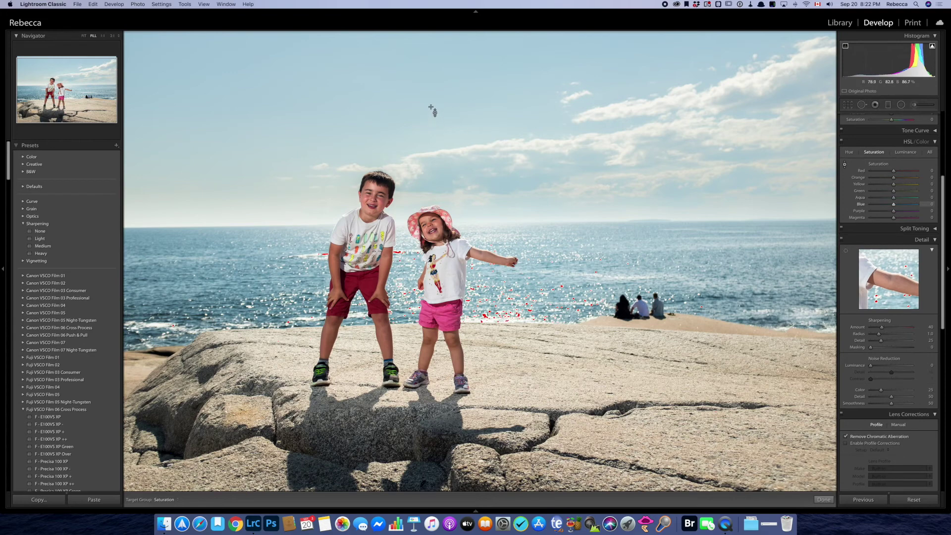
drag(417, 111, 417, 66)
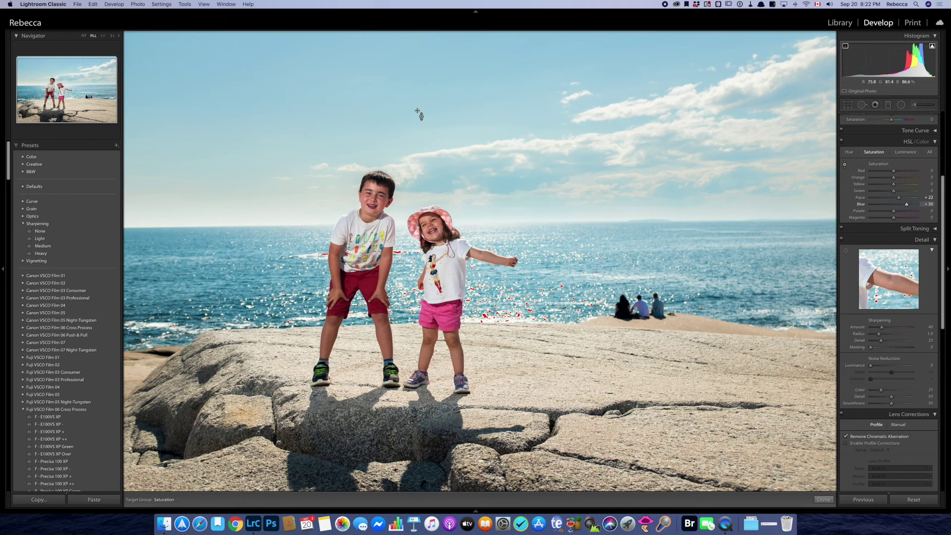
key(super+minus)
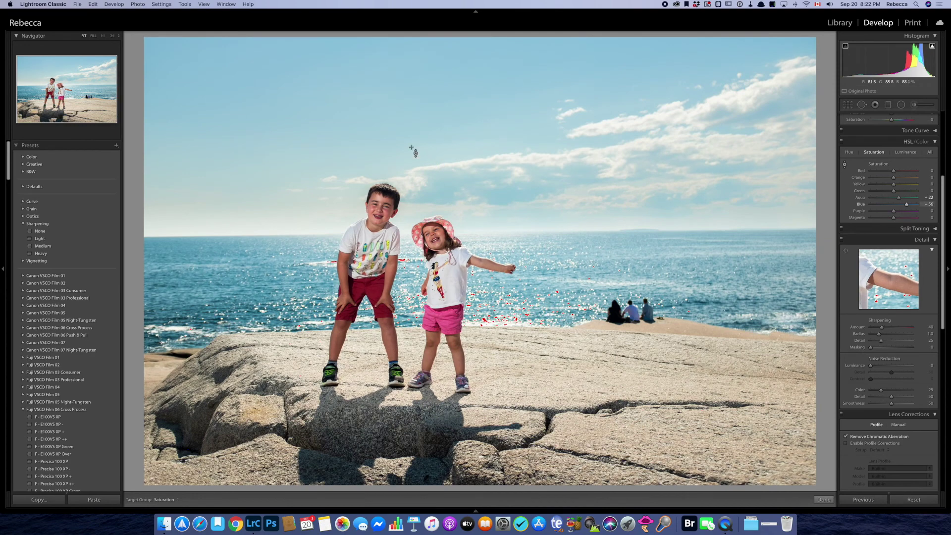
click(846, 253)
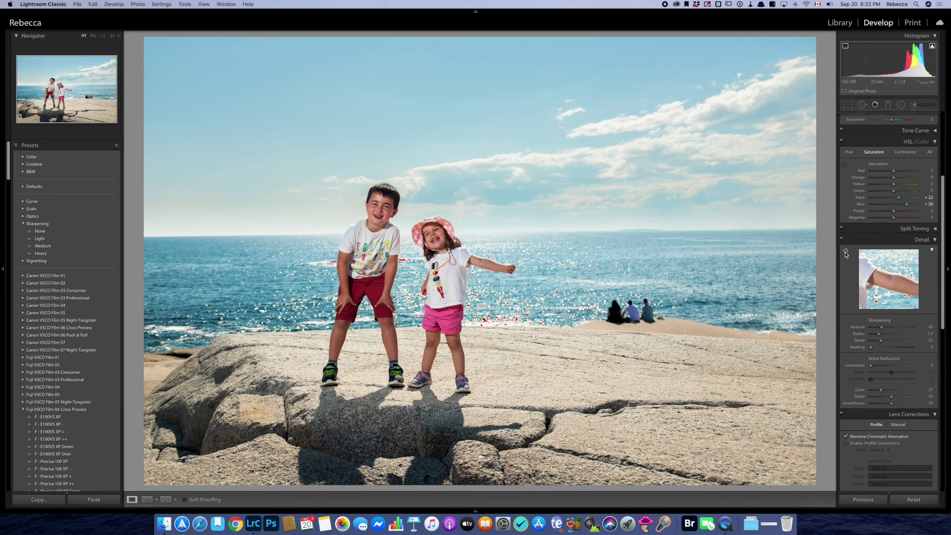
key(super+z)
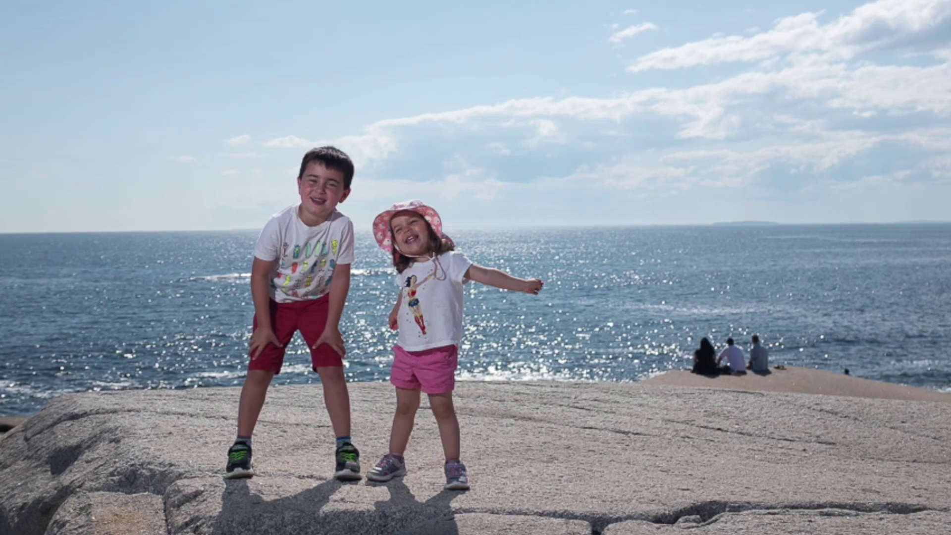
key(super+z)
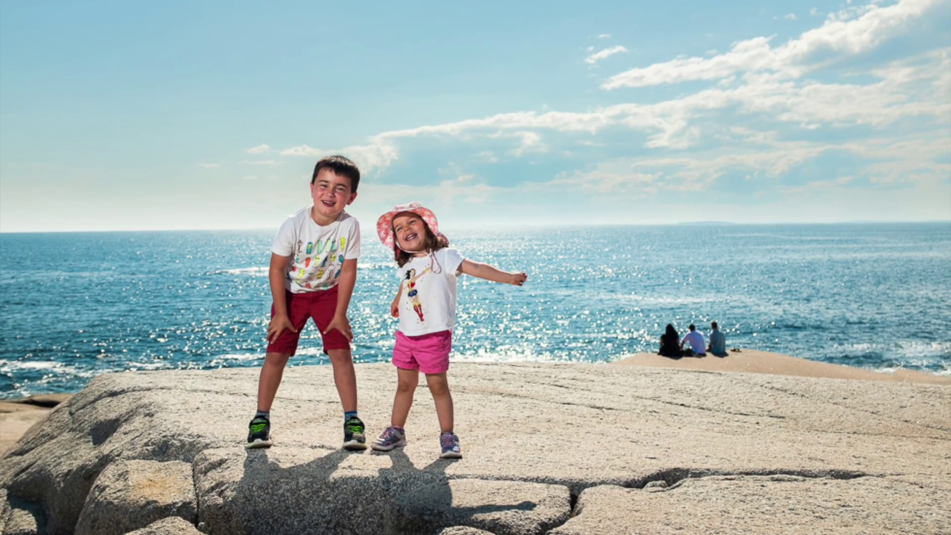